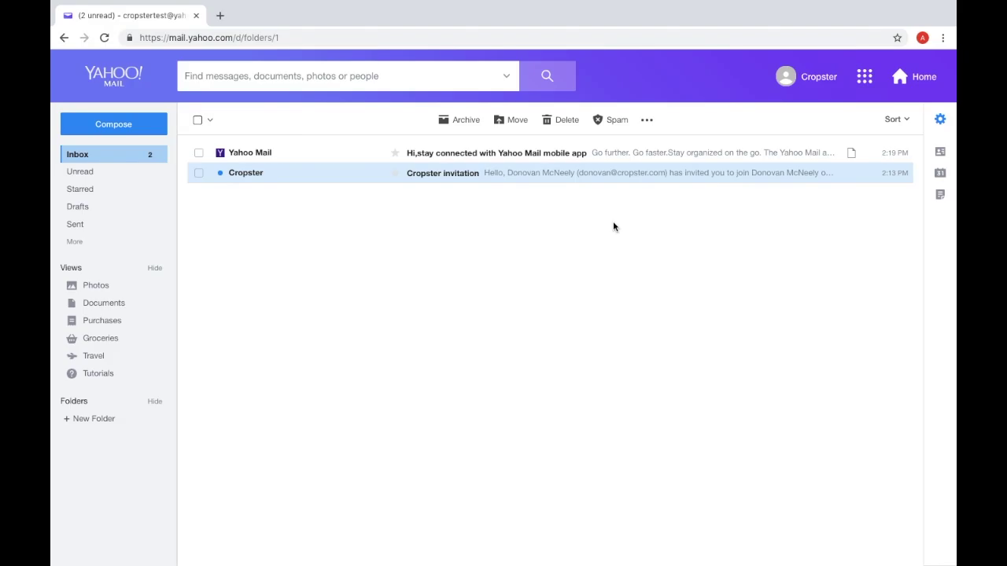
Open the Cropster invitation message from the Yahoo Mail inbox.
click(601, 179)
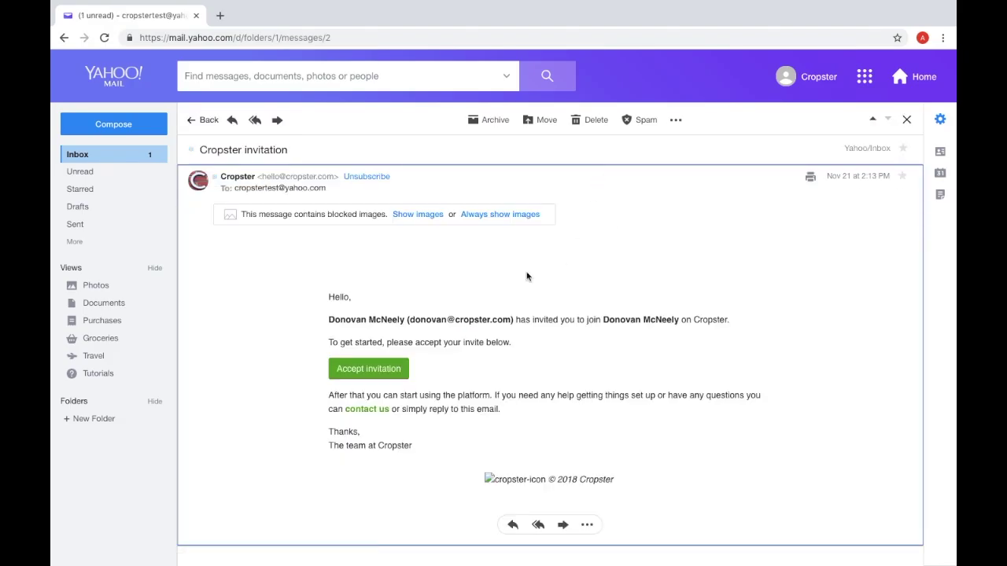
click(390, 373)
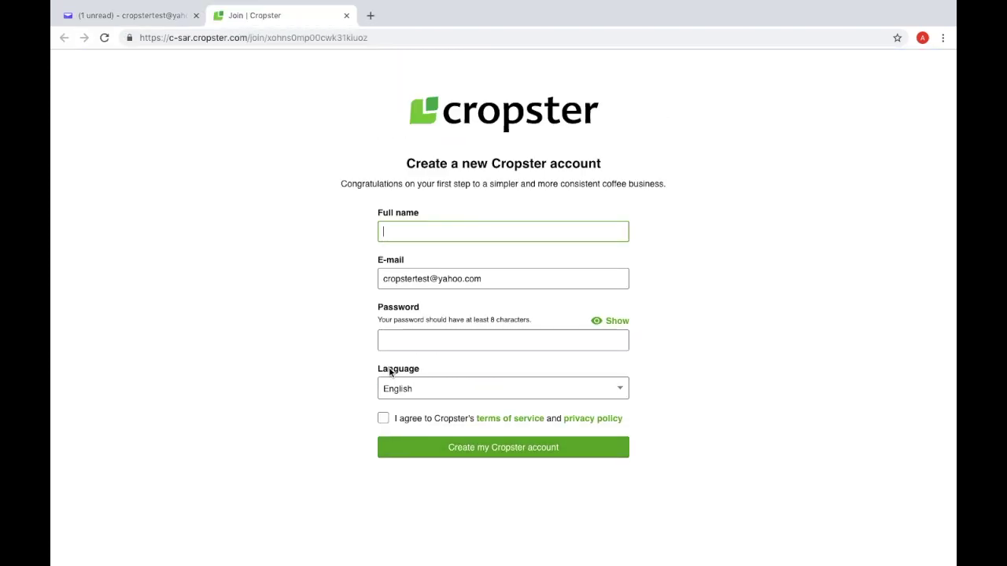
click(452, 337)
text(T)
key(BackSpace)
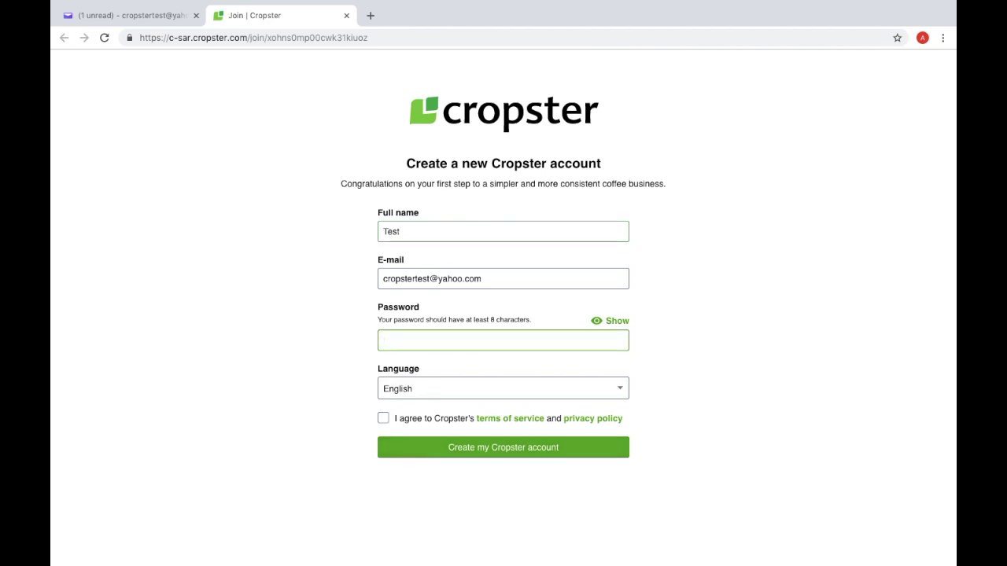
click(382, 419)
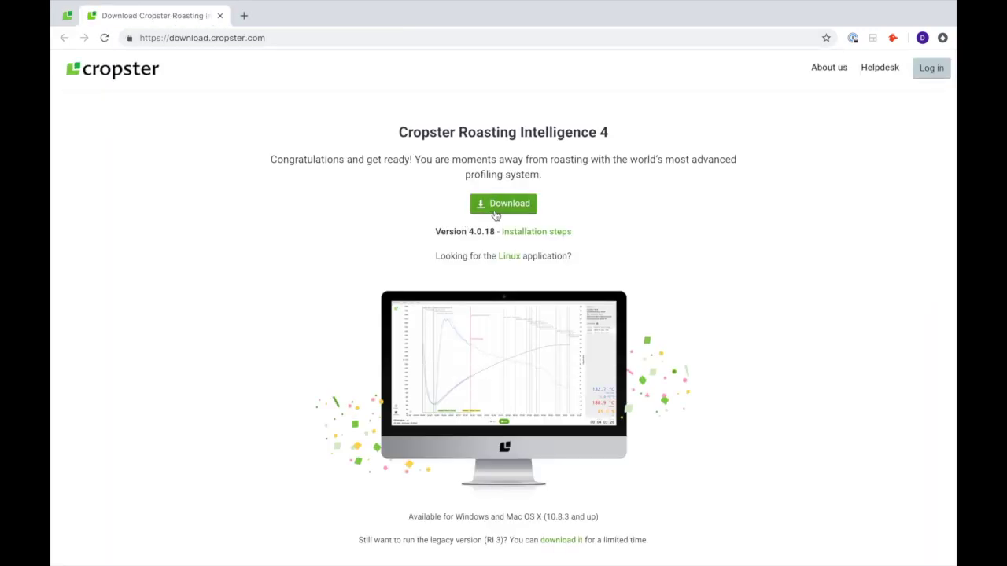
Download and open the Roasting Intelligence .tgz installer, then mark the Install RI step done.
click(502, 207)
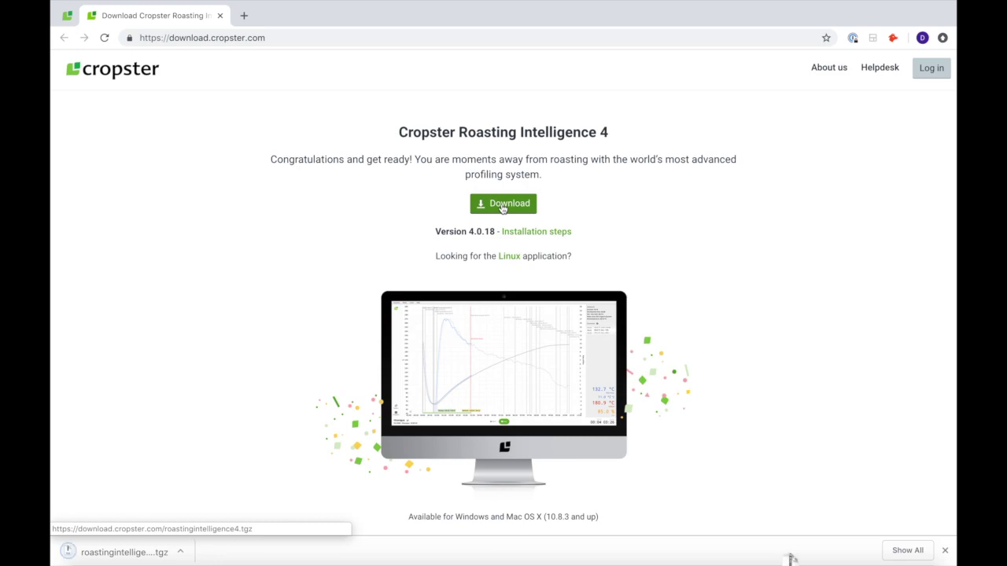
click(123, 552)
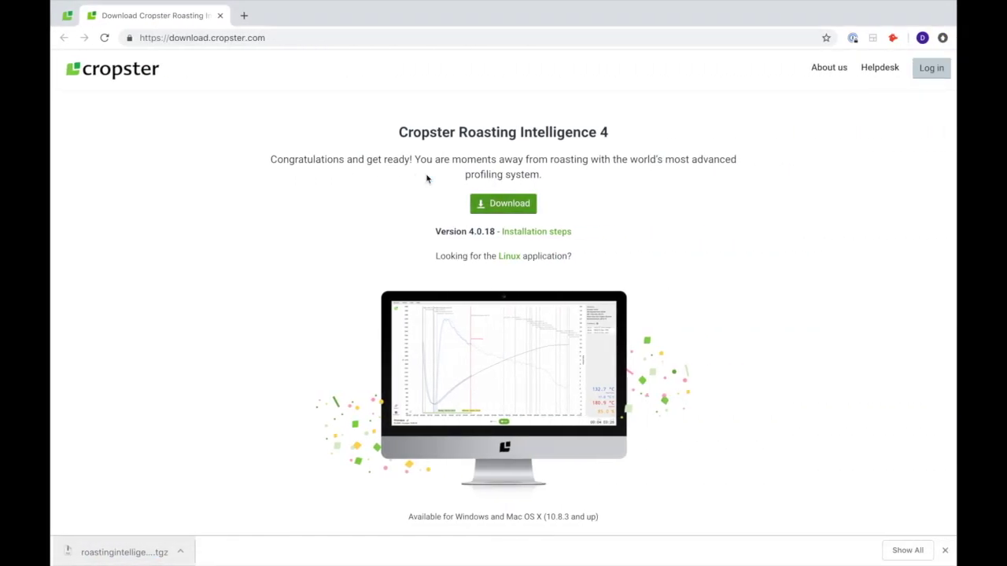
click(69, 16)
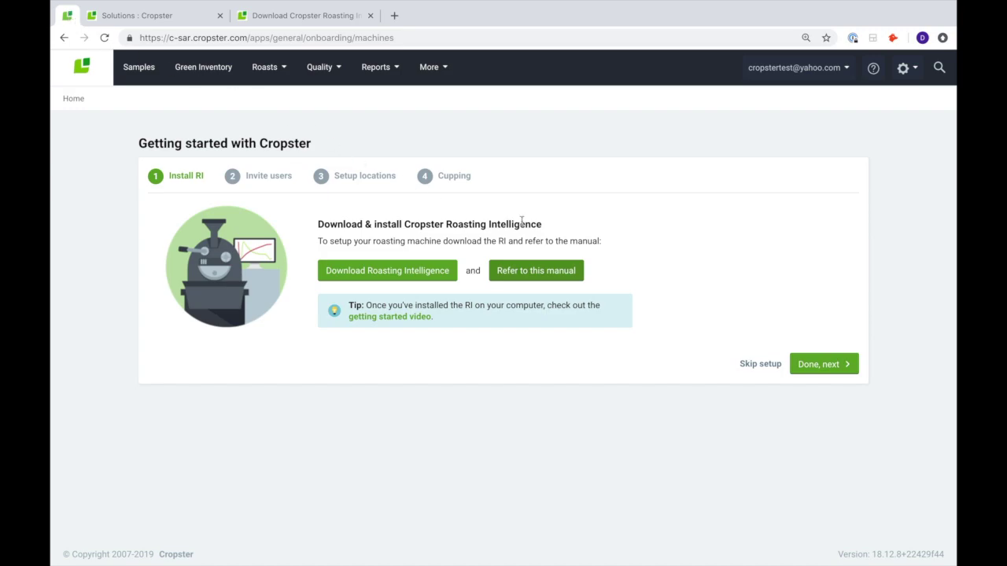
click(829, 364)
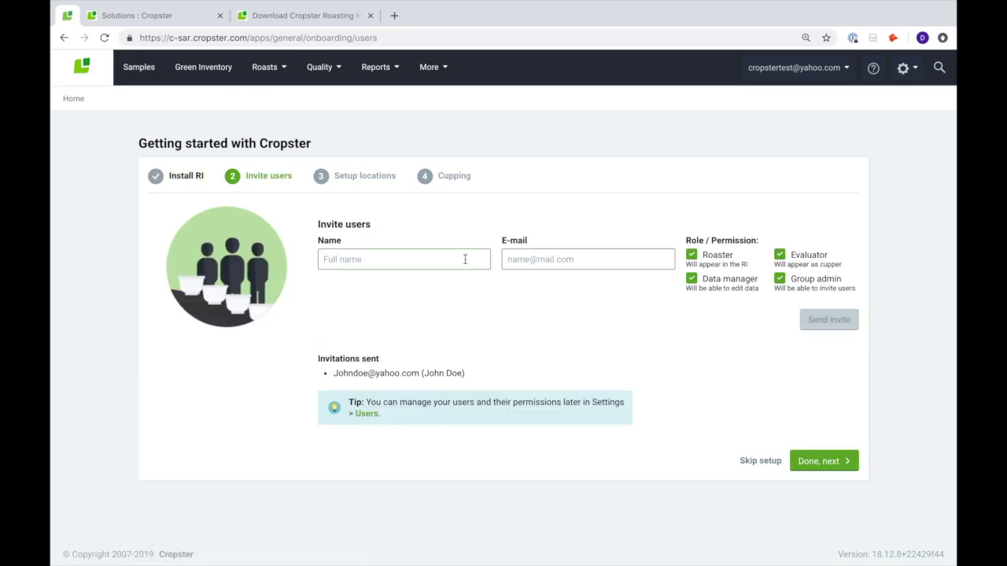
click(465, 258)
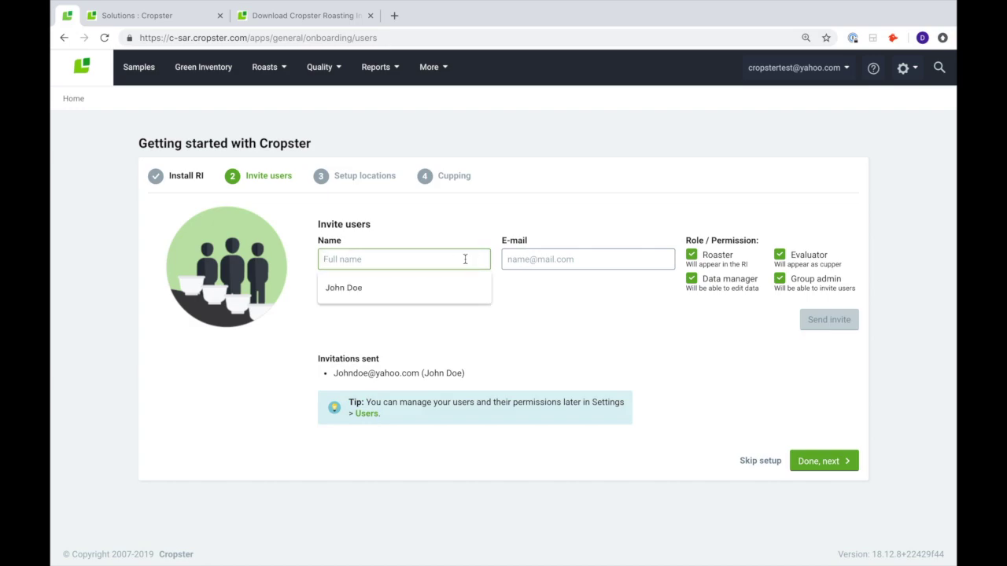
text(Jim )
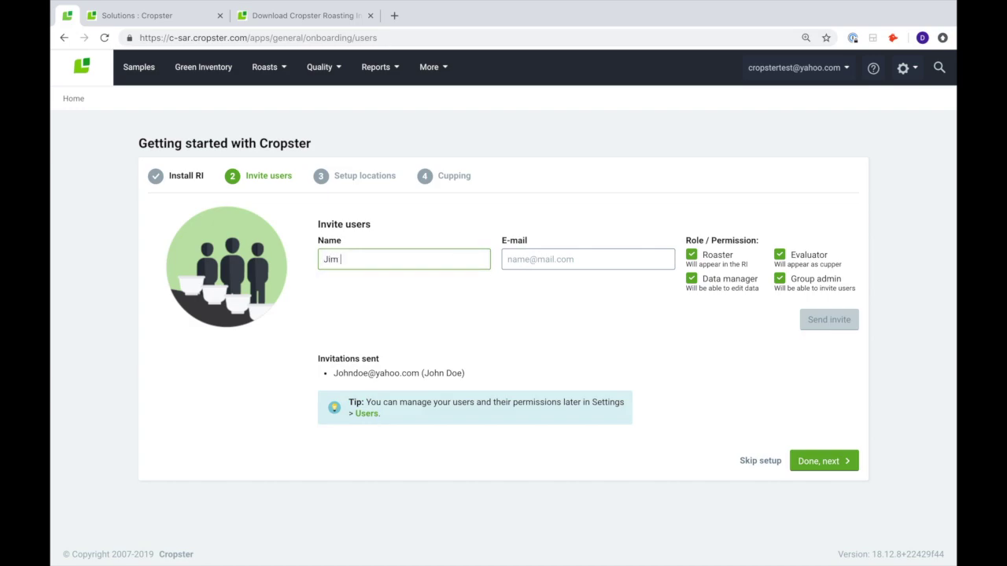
text(Bob)
key(Tab)
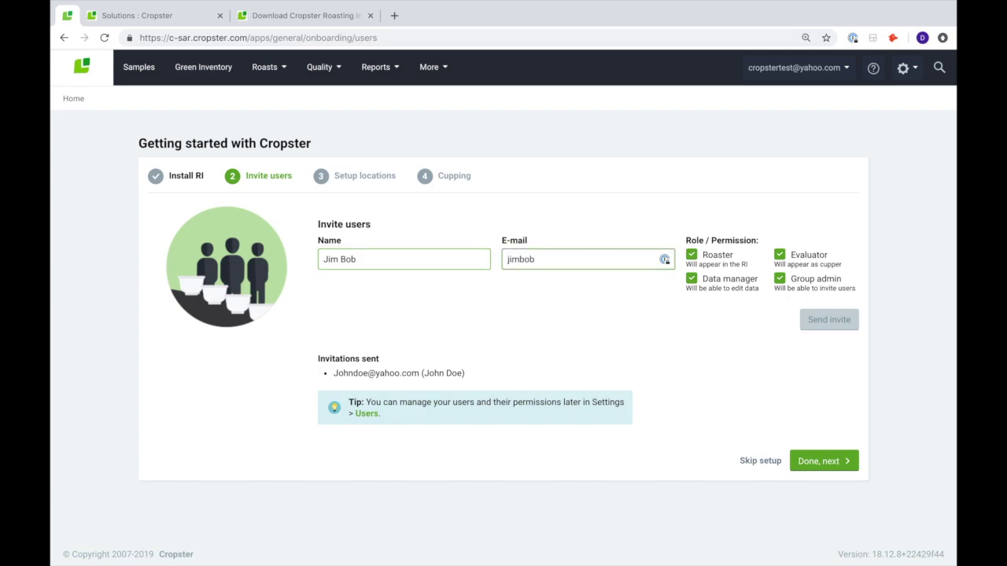
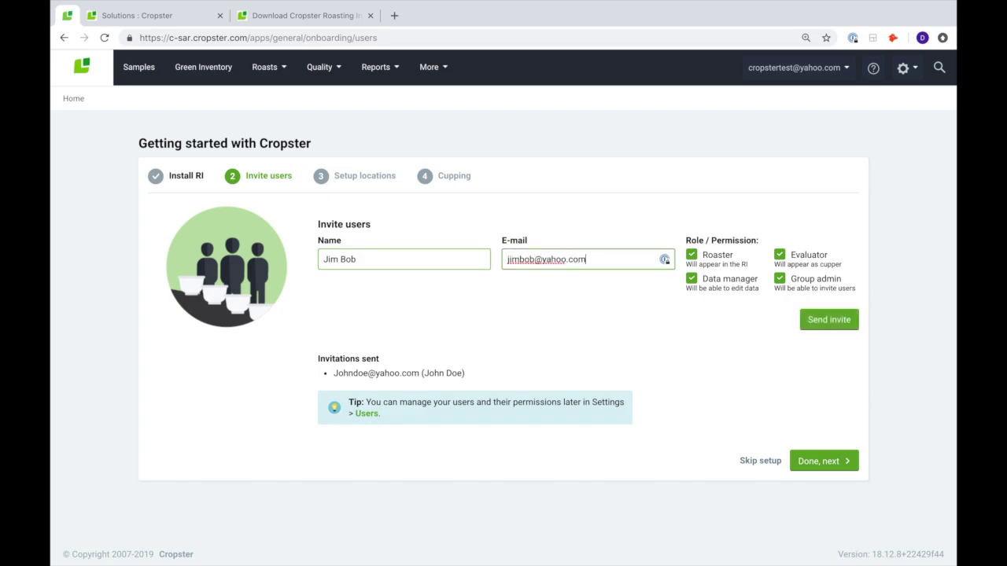
click(836, 321)
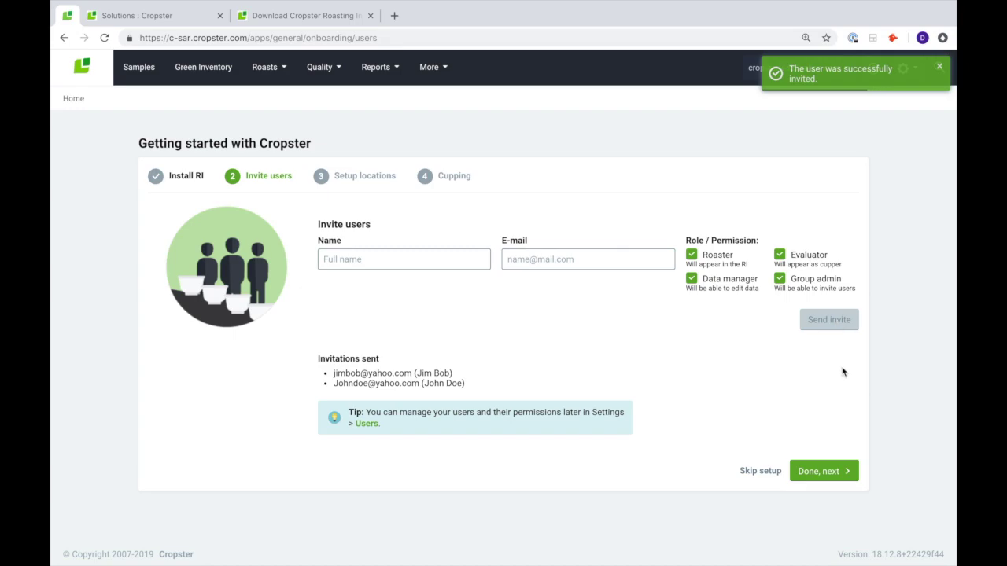
click(831, 472)
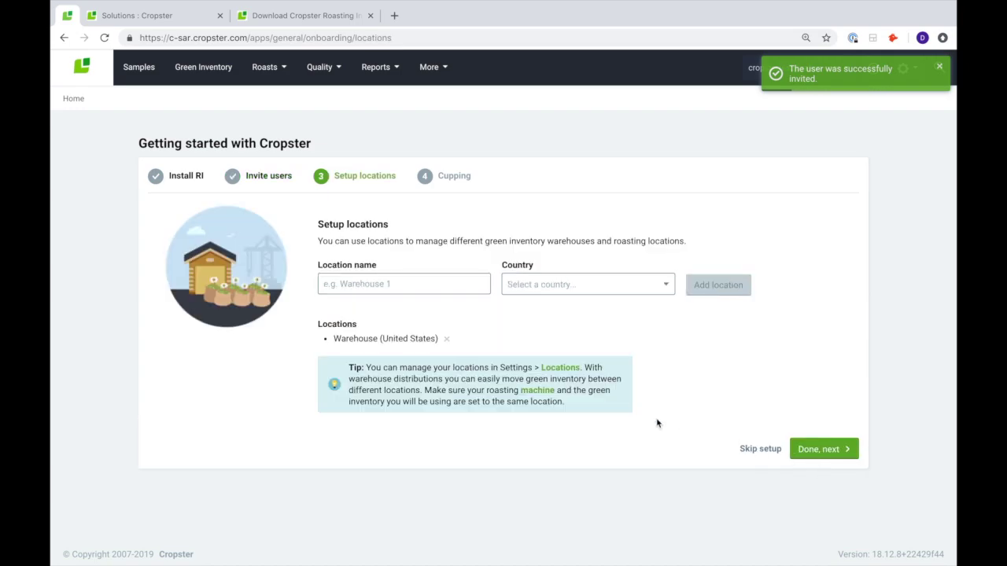
Add a location named Warehouse with United States as its country.
click(434, 288)
text(Ware)
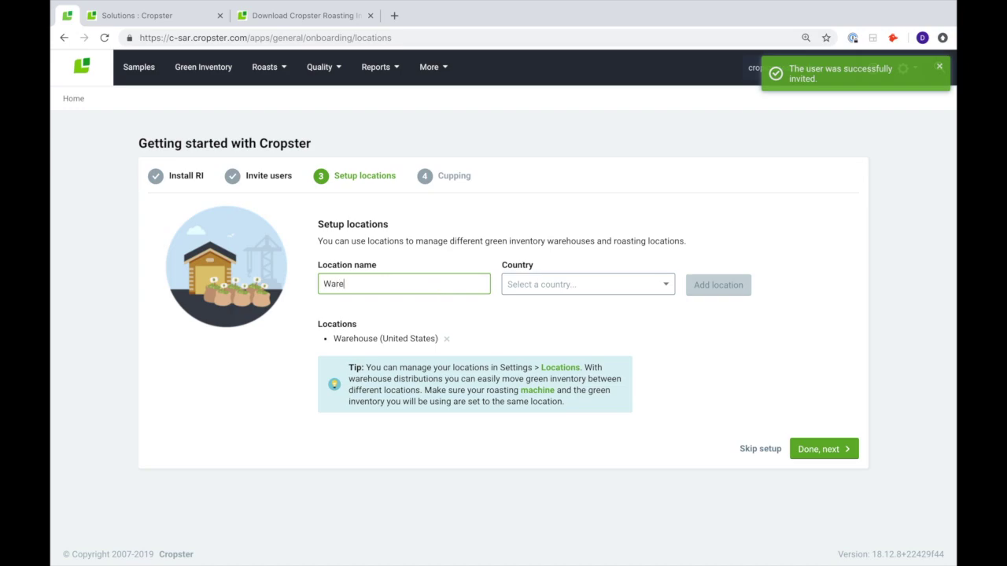
text(house)
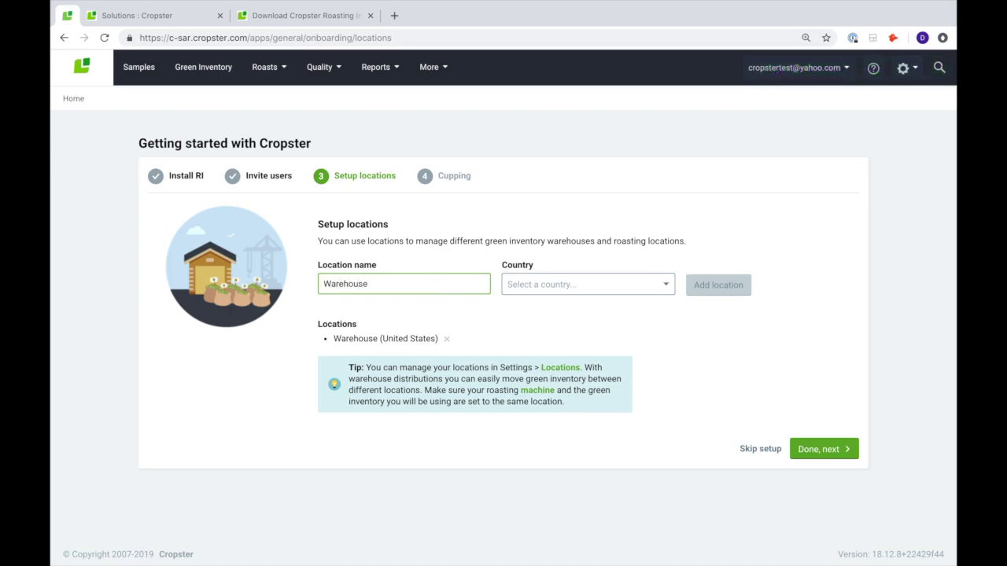
key(Tab)
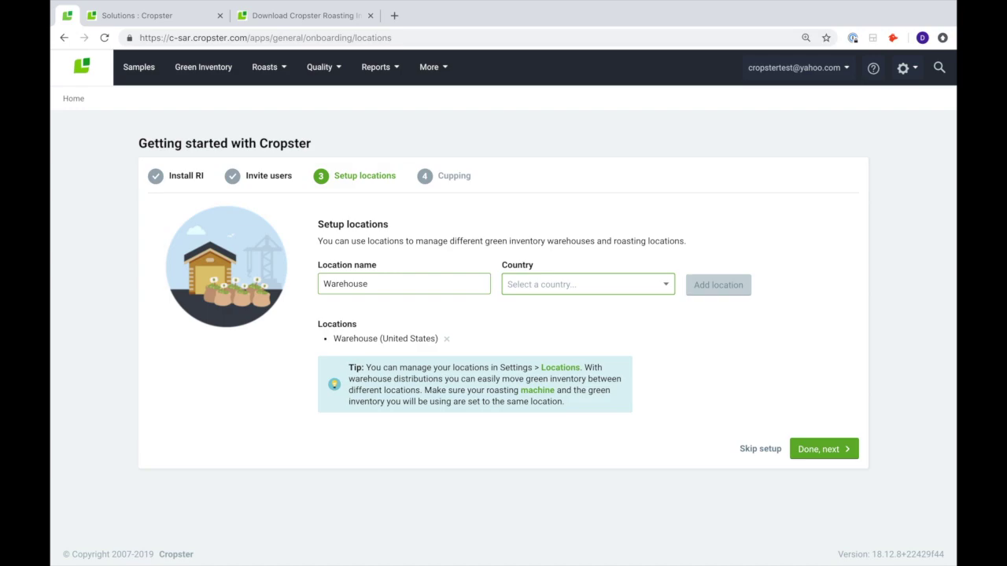
click(535, 284)
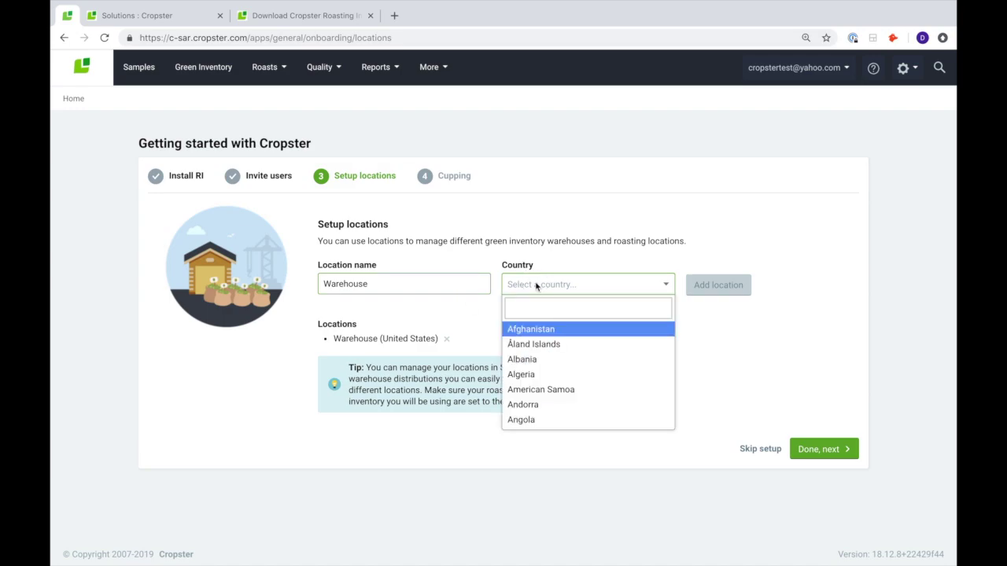
text(United st)
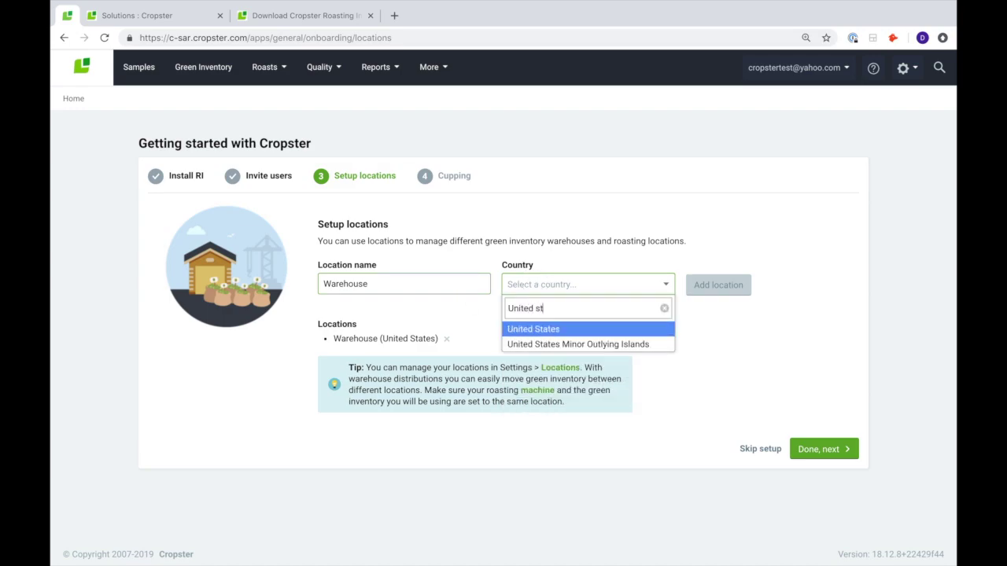
text(ates)
click(540, 330)
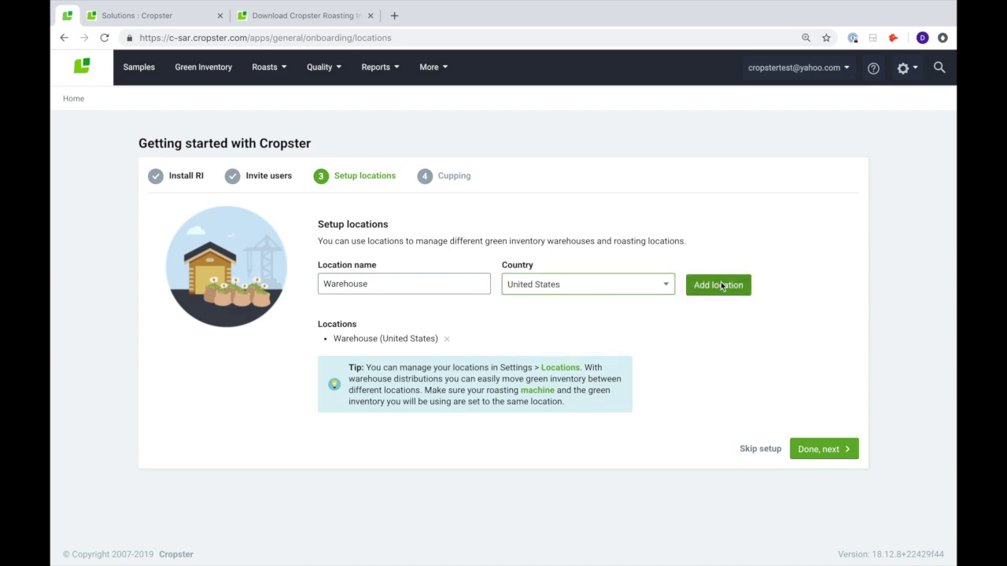
click(721, 286)
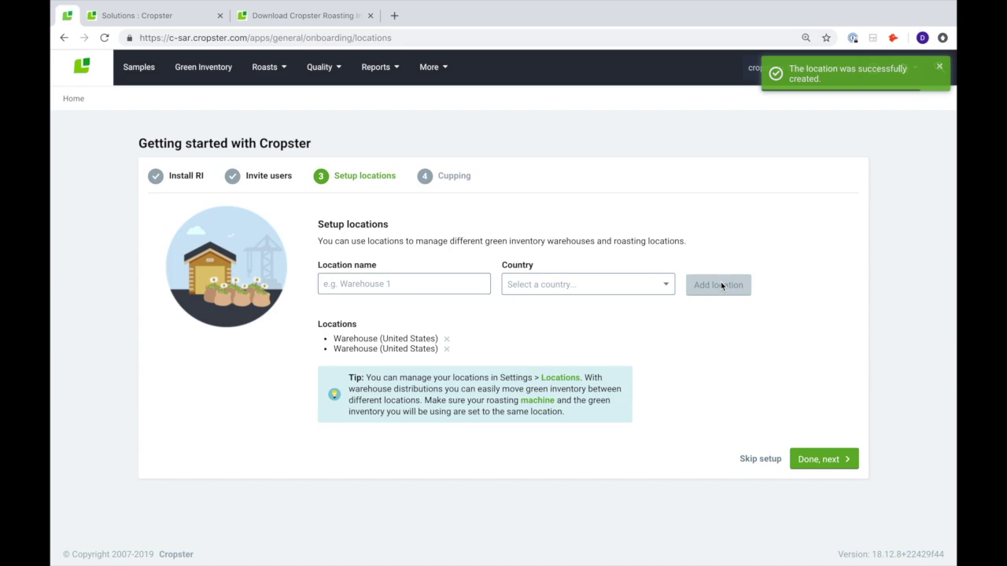
Complete the Cupping step, finish the setup, and go to the dashboard.
click(819, 459)
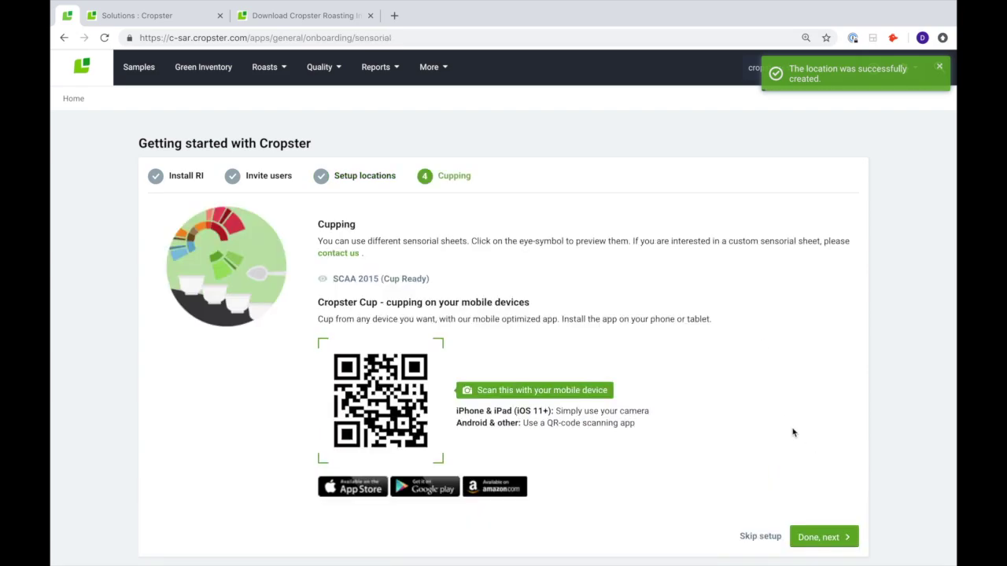
scroll(792, 430, down, 1)
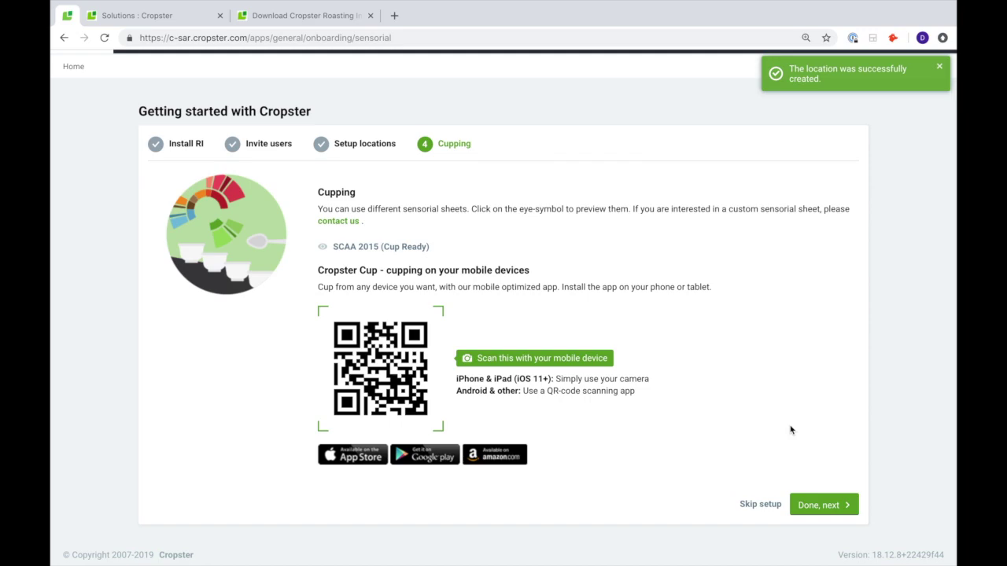
click(826, 505)
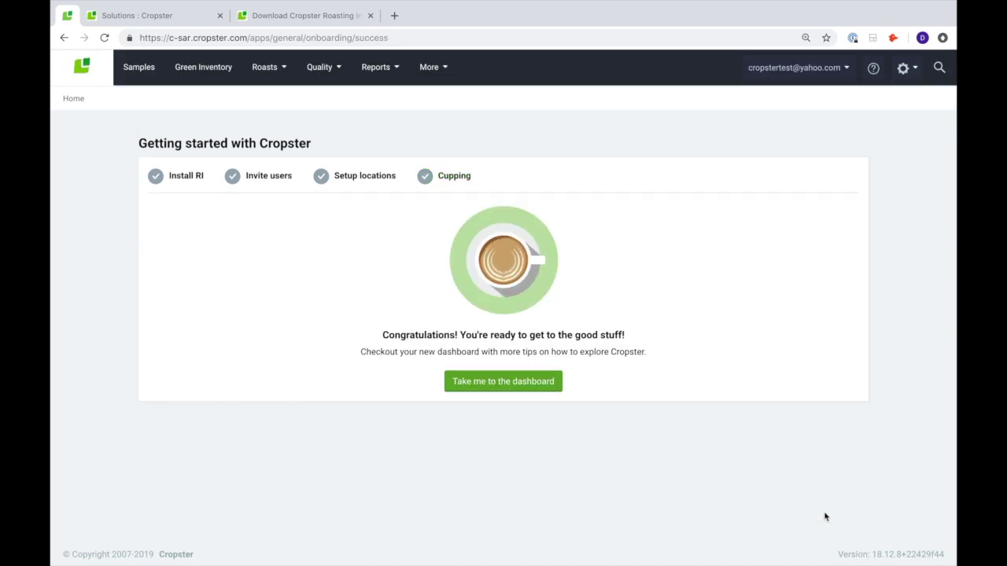
click(544, 385)
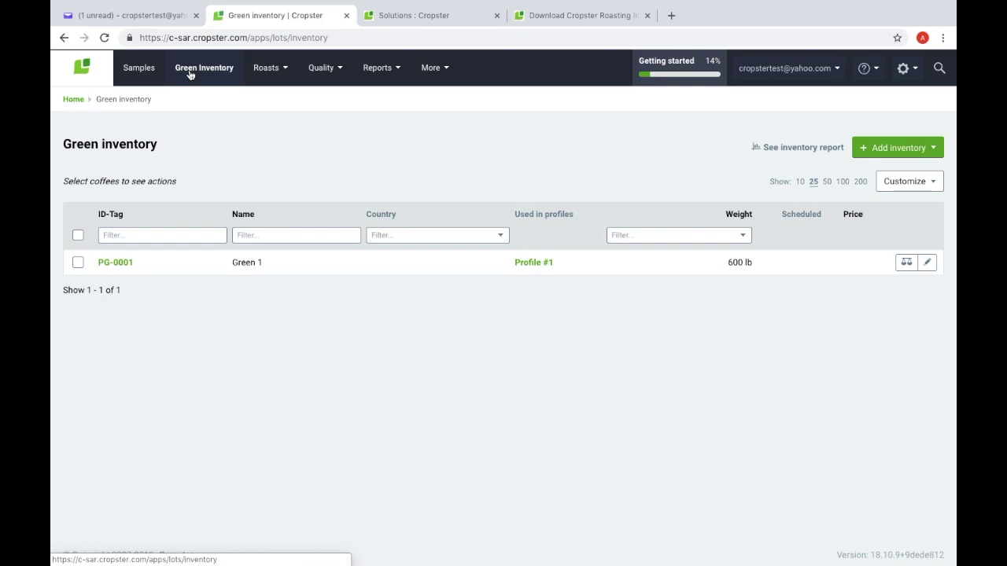
Choose Add inventory > One on Green Inventory to add a single lot.
click(920, 149)
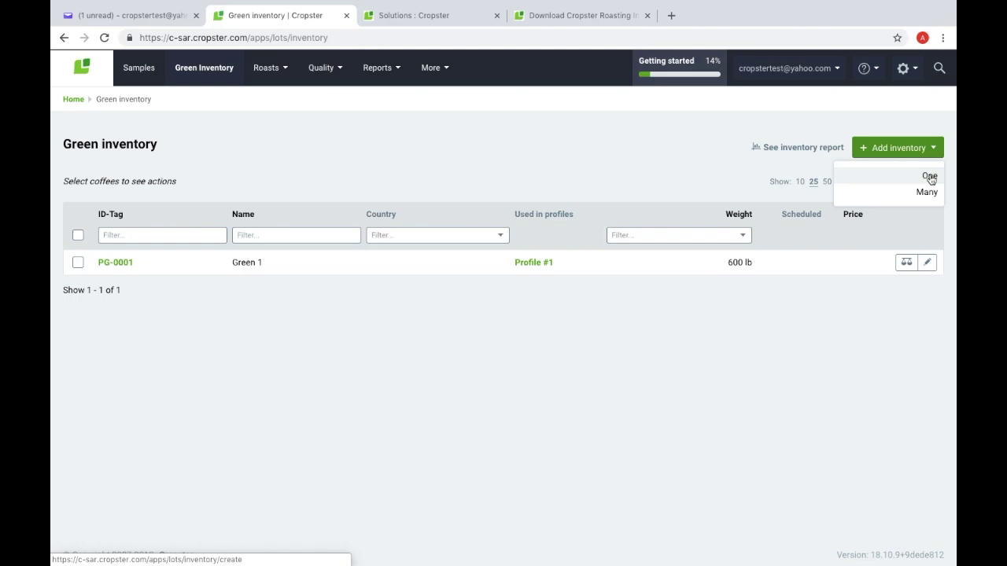
click(930, 177)
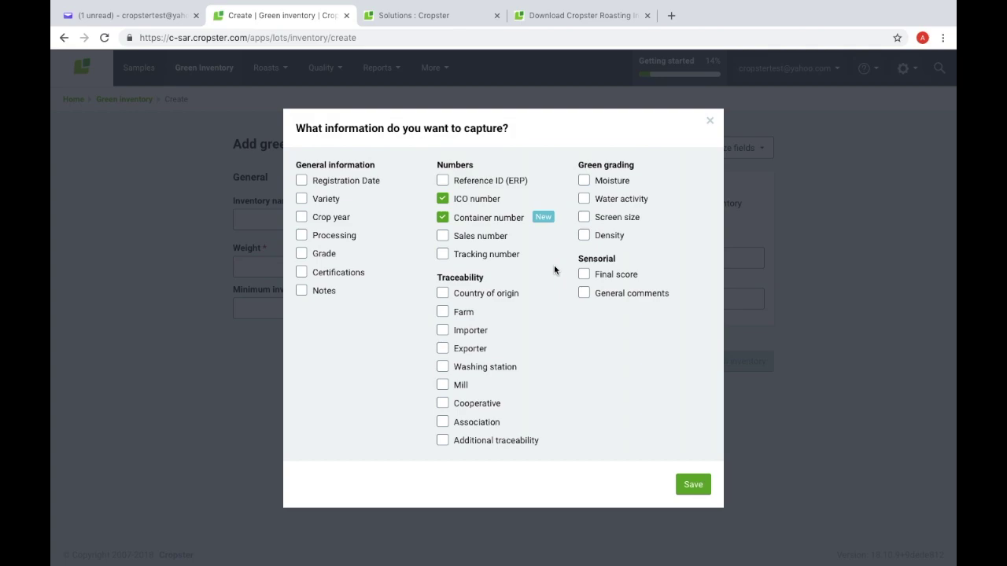
Save green lot Brazil Walnut: 1000 lb, 200 lb minimum level, stored at Warehouse.
click(689, 481)
click(357, 214)
text(Brazil Walnut)
key(Tab)
text(10)
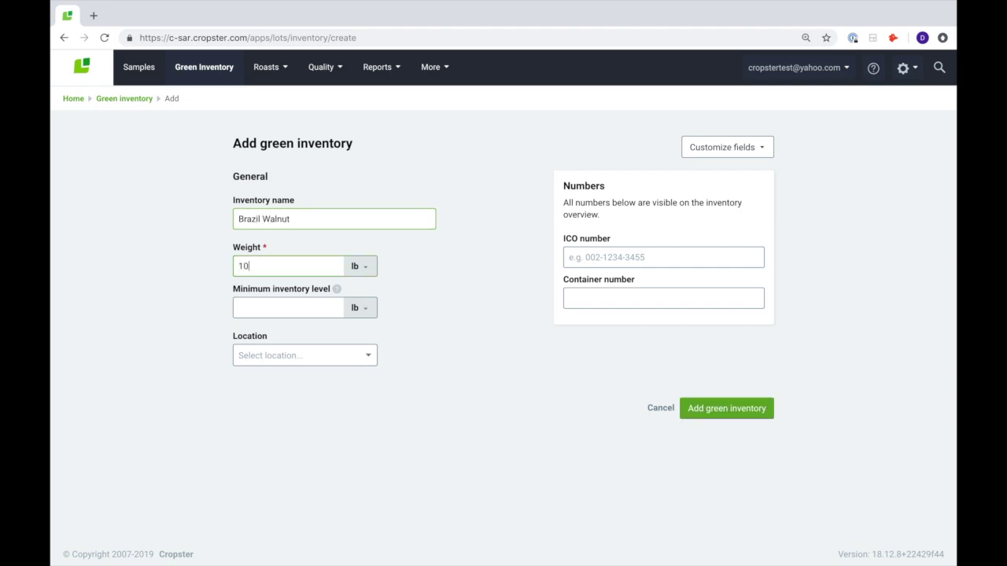
text(00)
click(305, 307)
text(200)
click(320, 355)
click(297, 399)
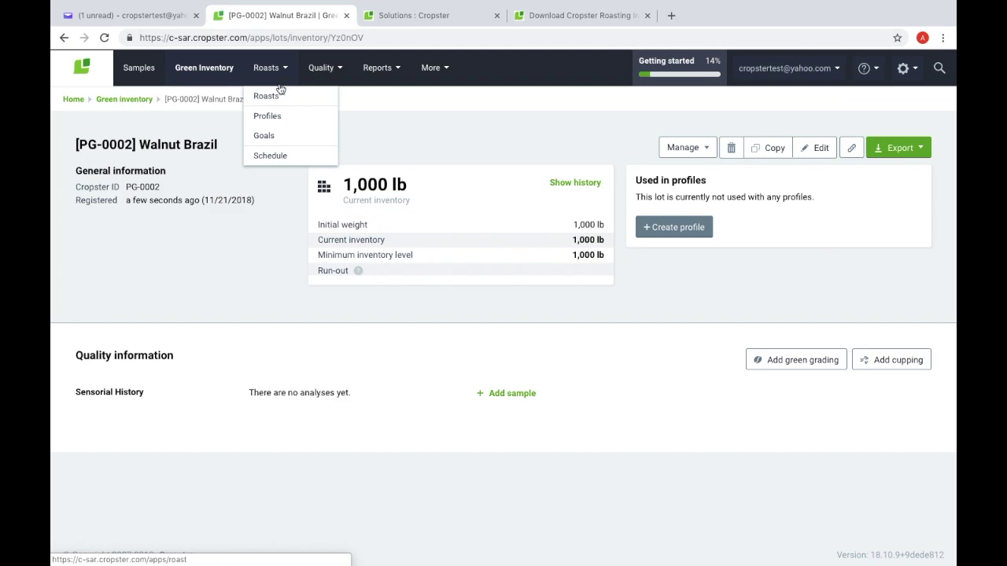
Start a new roast profile named Walnut Brazil, with no reference roast.
click(276, 116)
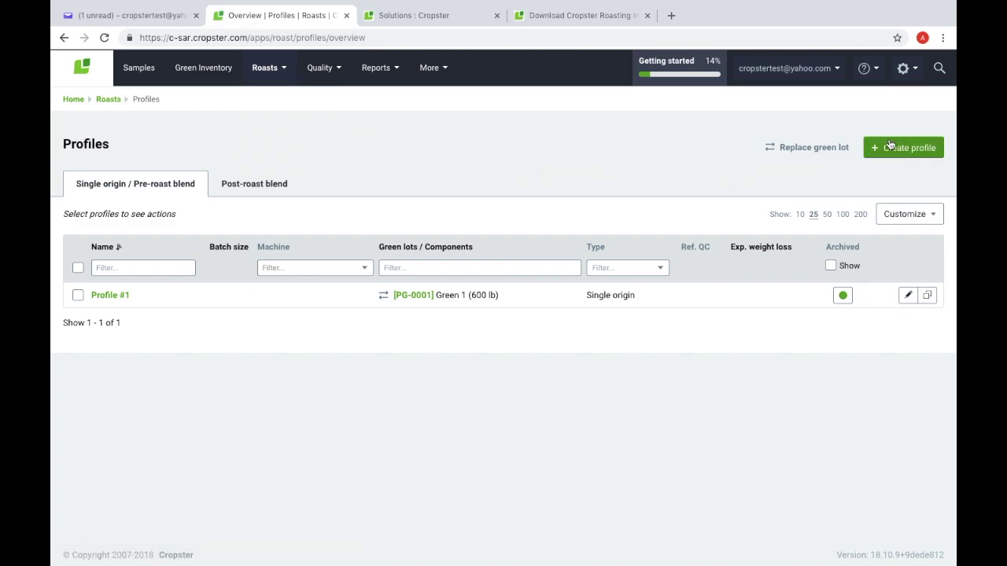
click(889, 145)
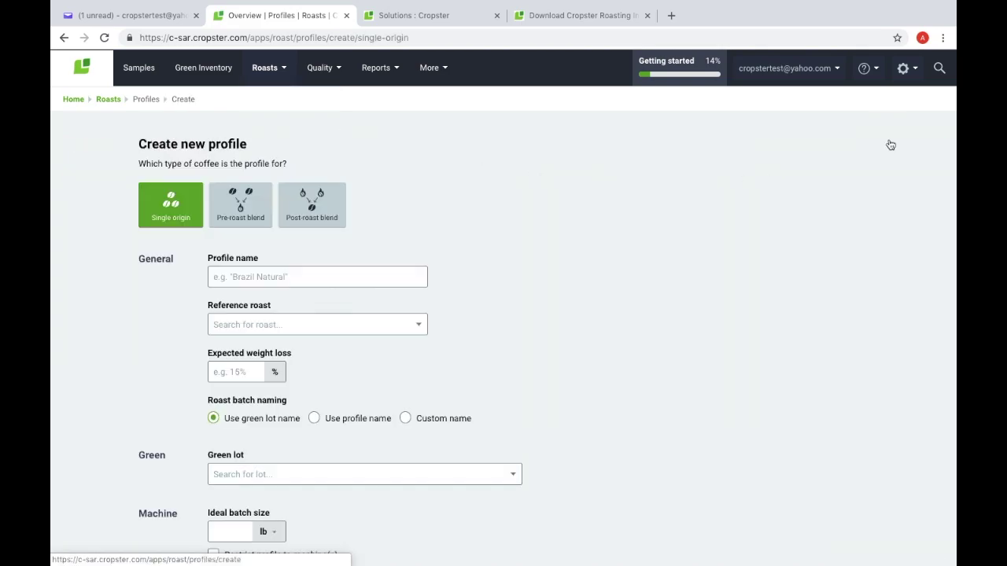
click(332, 277)
text(Walnu)
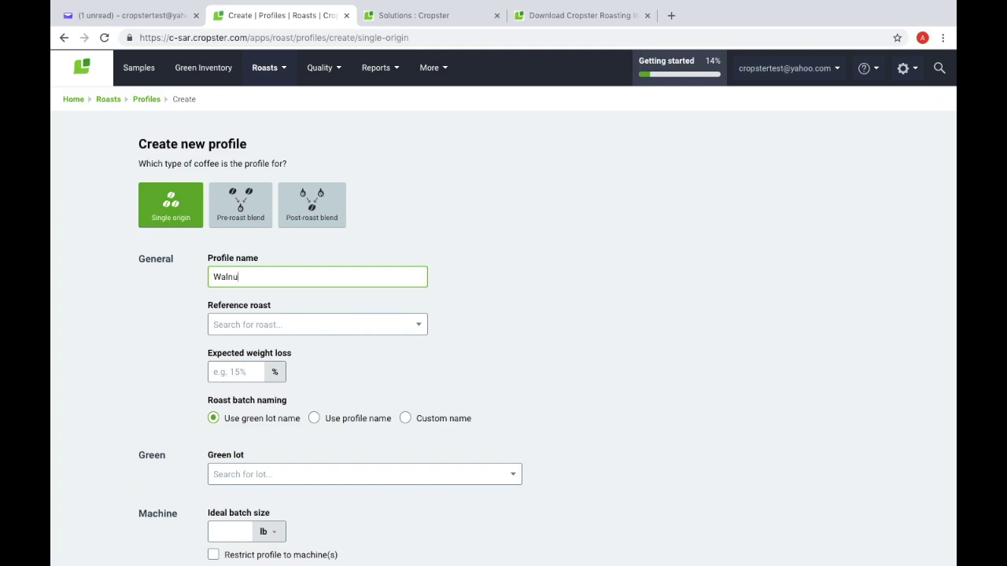
text(t Brazil)
click(306, 335)
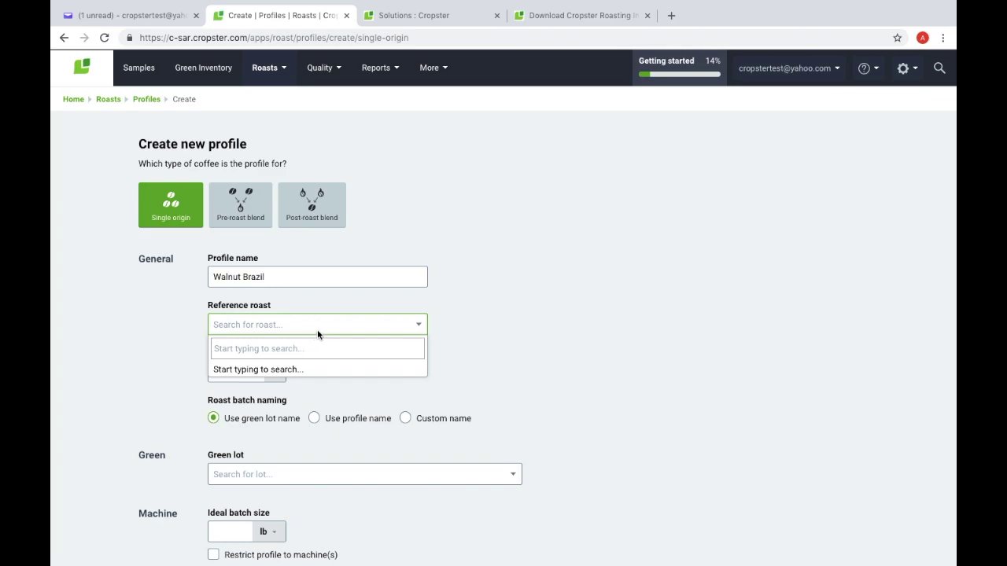
click(563, 331)
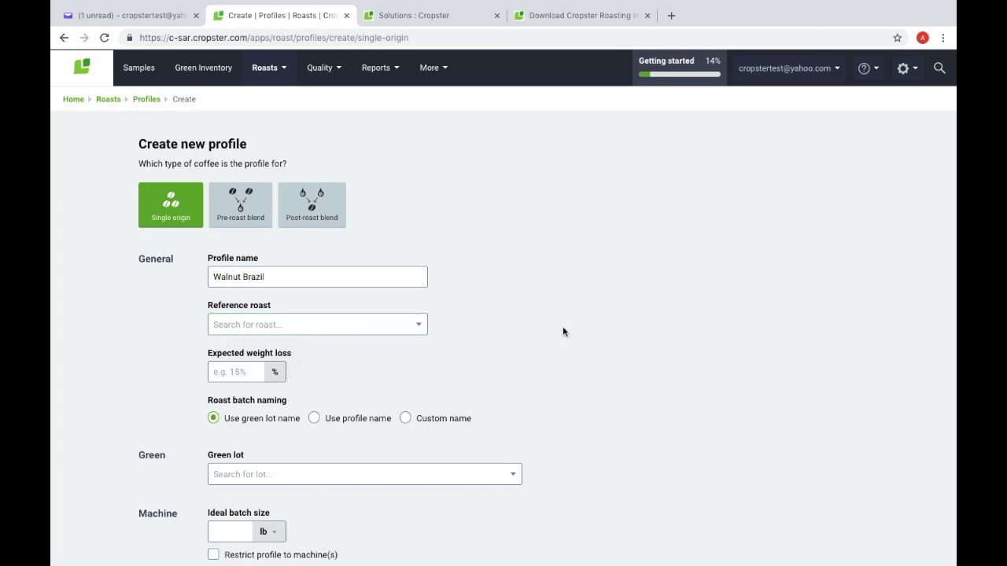
Assign green lot PG-0002 Walnut Brazil, with 15% weight loss and 6 lb batch size.
click(292, 473)
click(299, 520)
scroll(169, 406, down, 2)
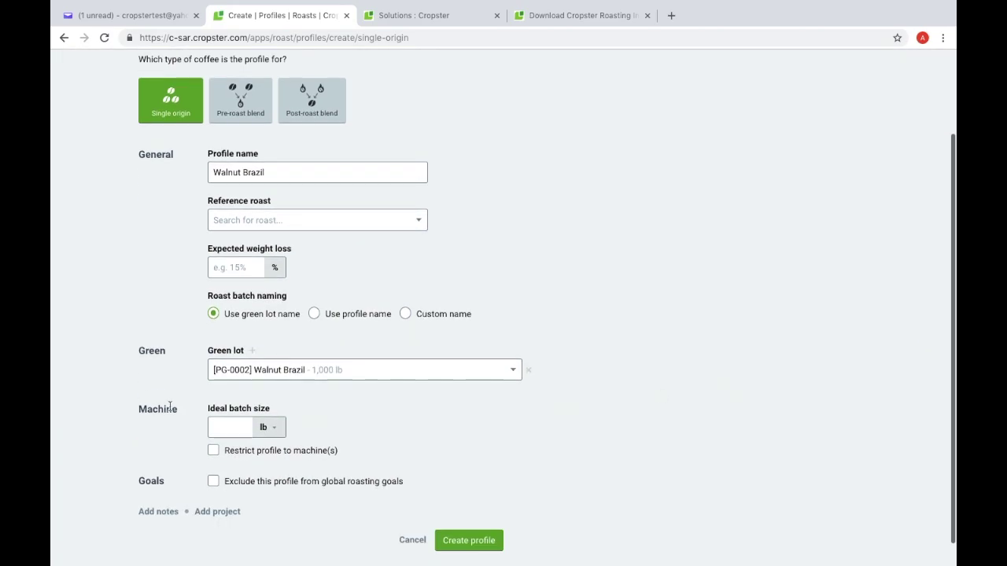
click(257, 269)
text(15)
click(236, 428)
text(6)
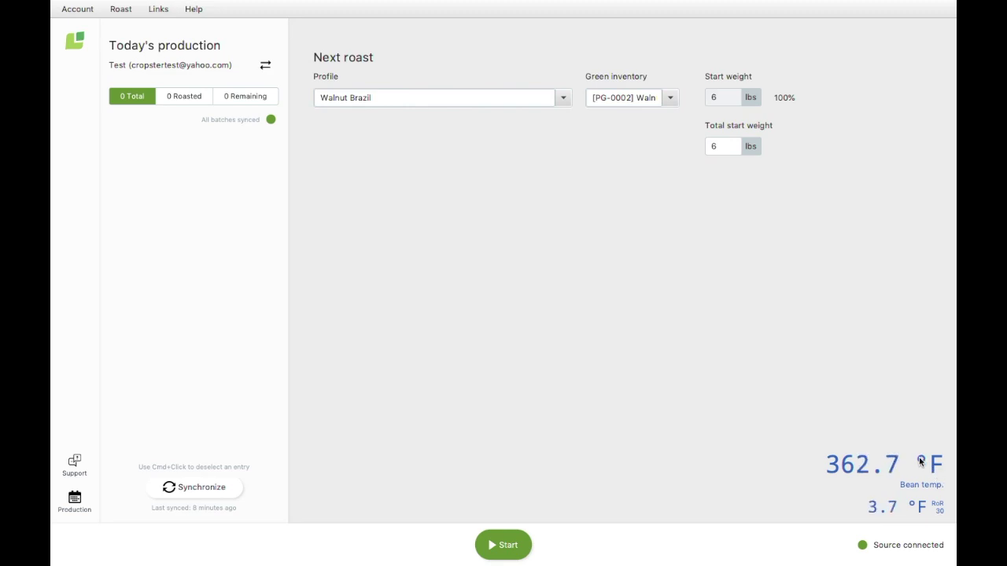
Select Walnut Brazil as the profile in the Next roast panel.
click(565, 97)
click(551, 134)
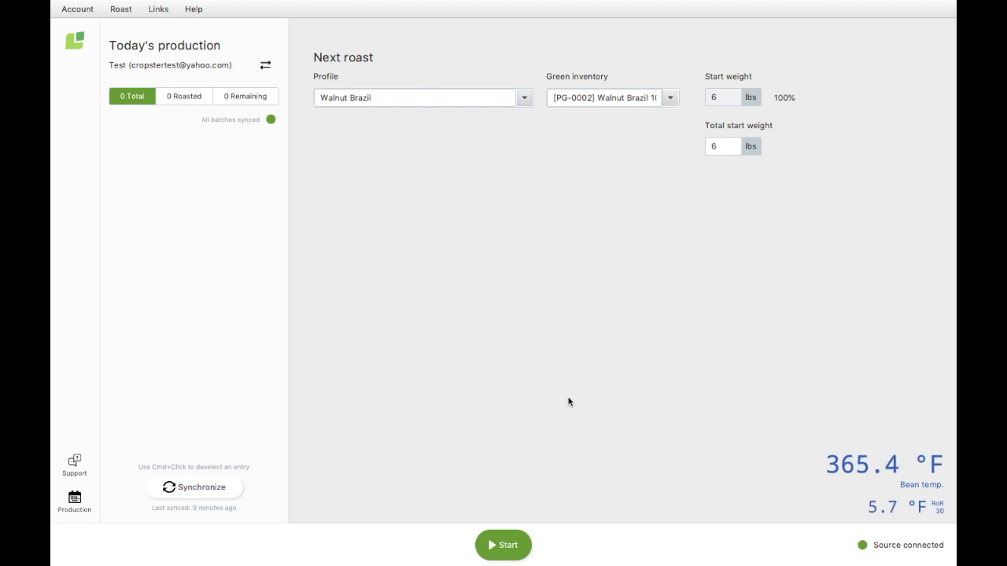
Roast the 6 lb Walnut Brazil batch, mark first crack, then stop and save the roast.
click(504, 544)
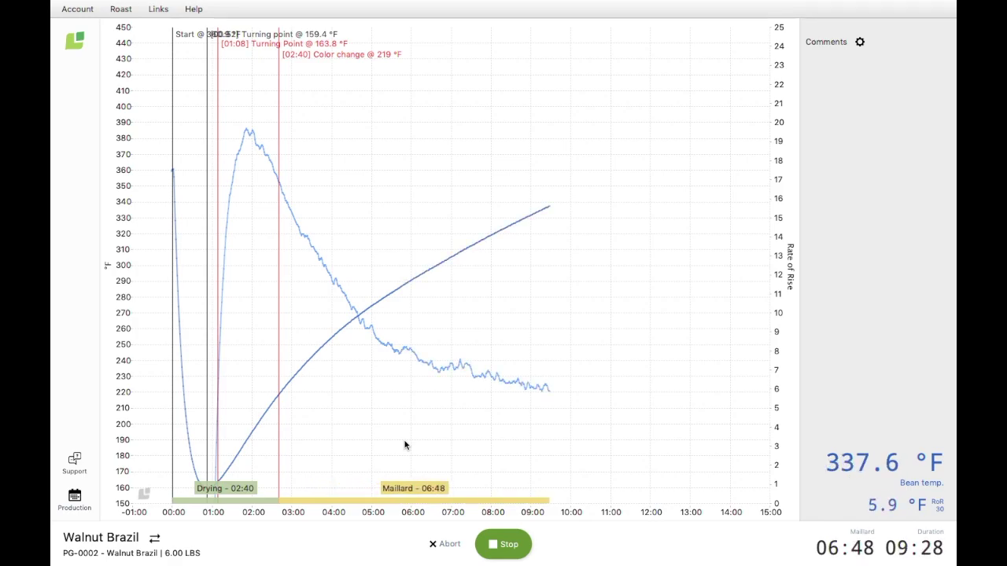
click(637, 180)
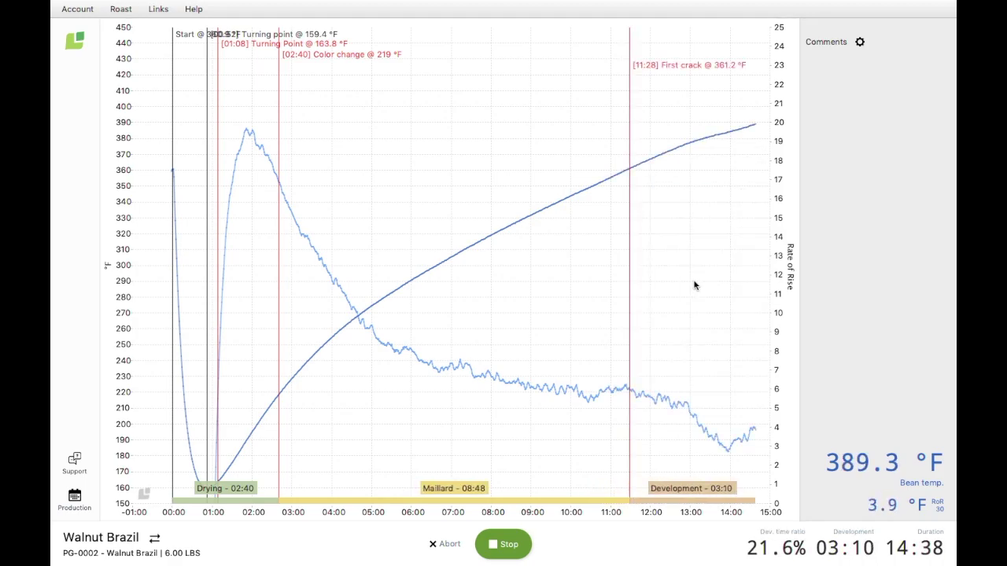
click(503, 541)
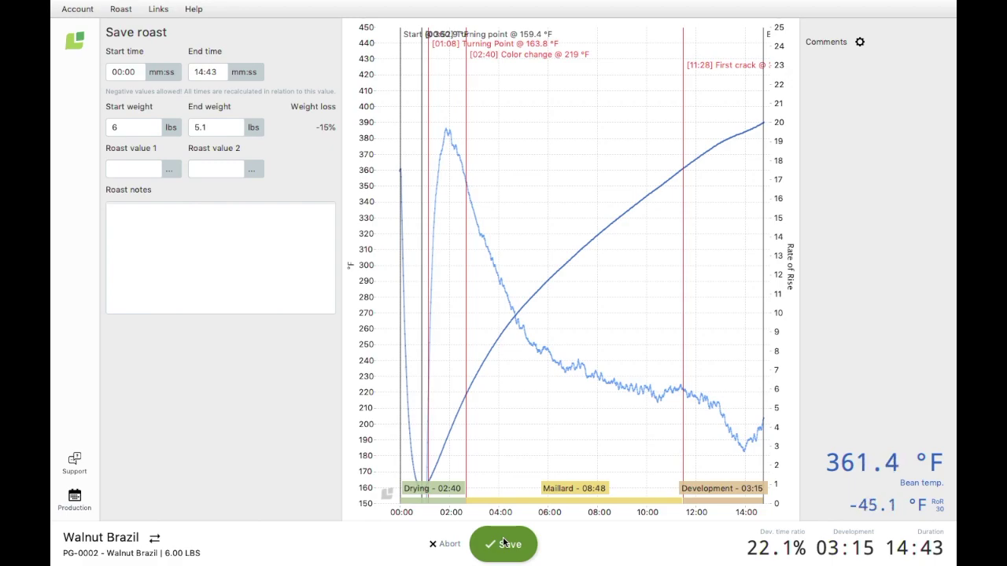
click(504, 542)
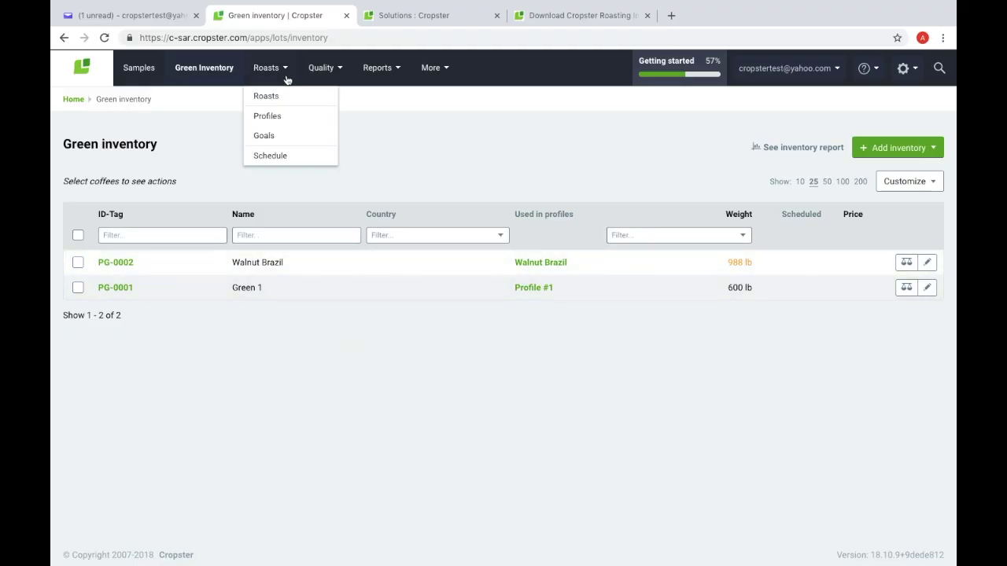
Star the Blue Mountain roast PR-0002 as a reference roast in the roasts list.
click(284, 97)
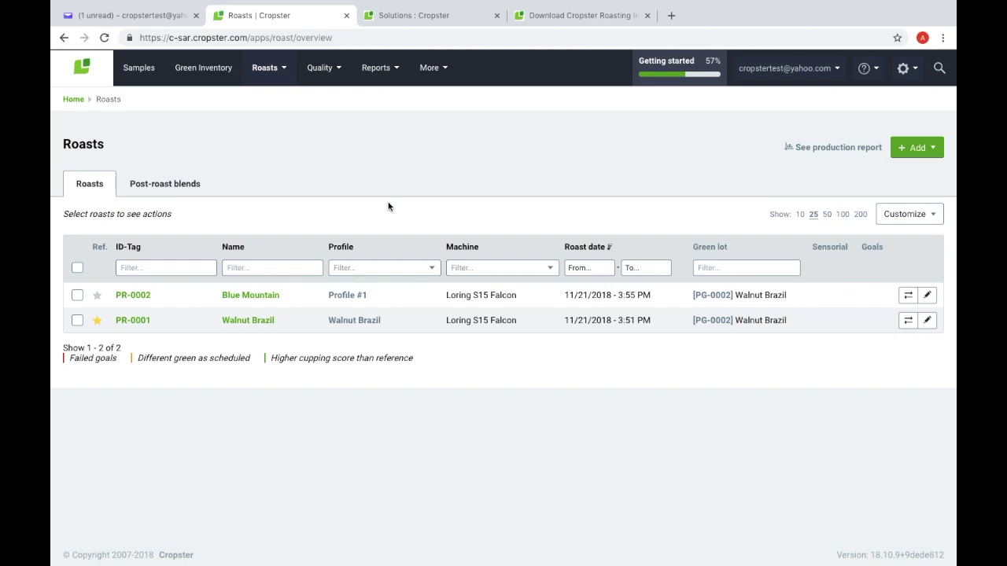
click(99, 296)
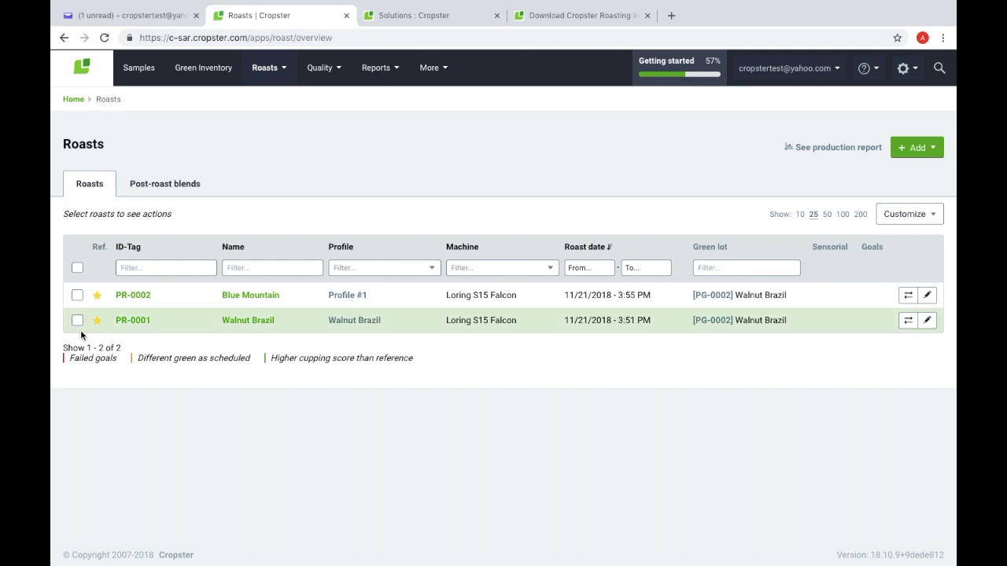
Select roasts PR-0001 and PR-0002 and open them in Roast Compare.
click(78, 321)
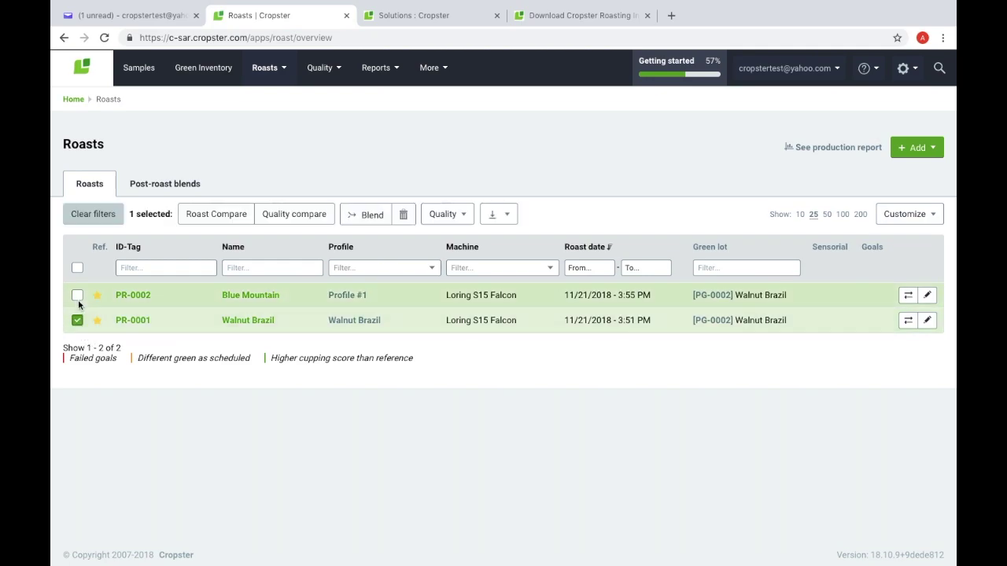
click(77, 297)
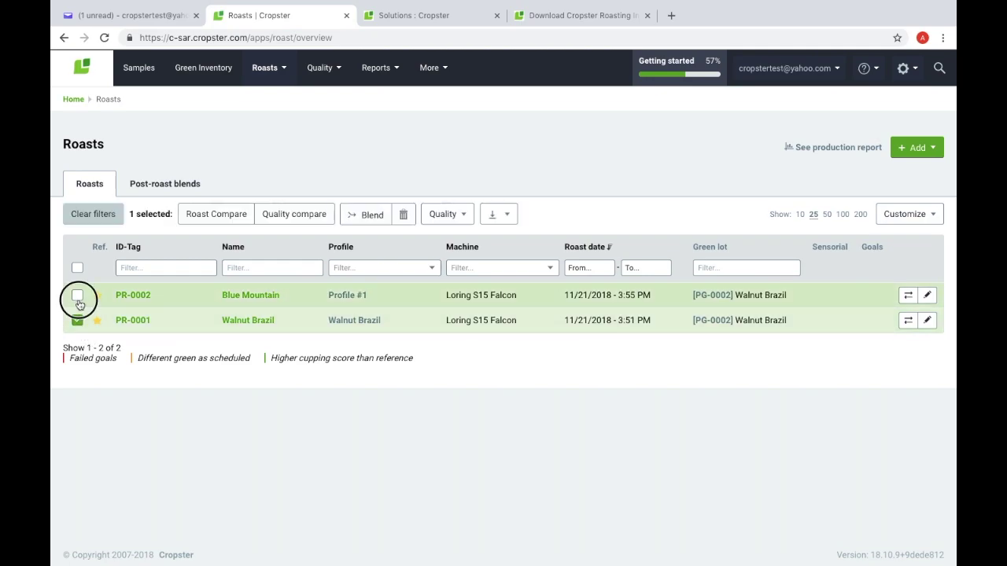
click(233, 218)
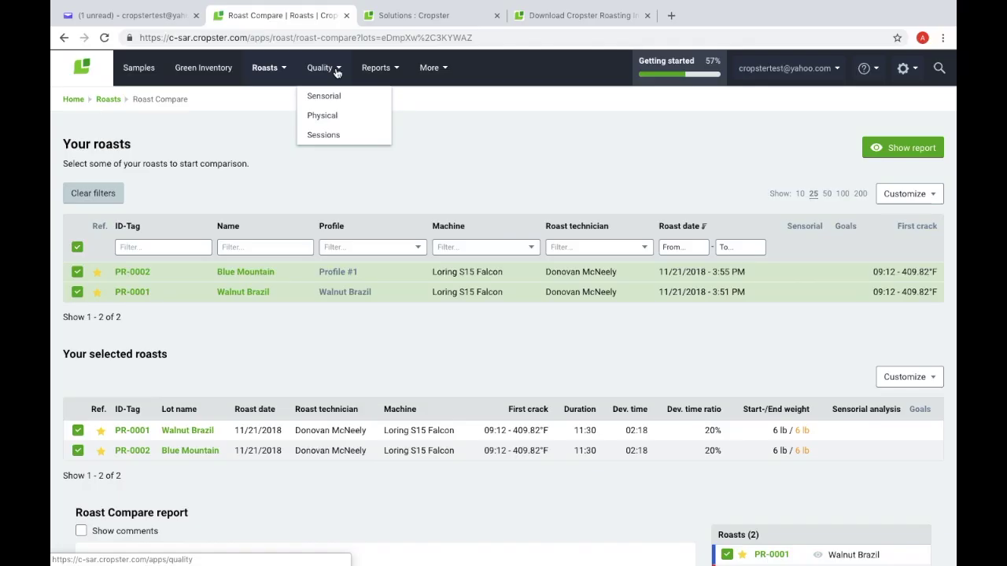
Start a new cupping session under Quality > Sessions named 'Walnut Brazil'.
click(333, 137)
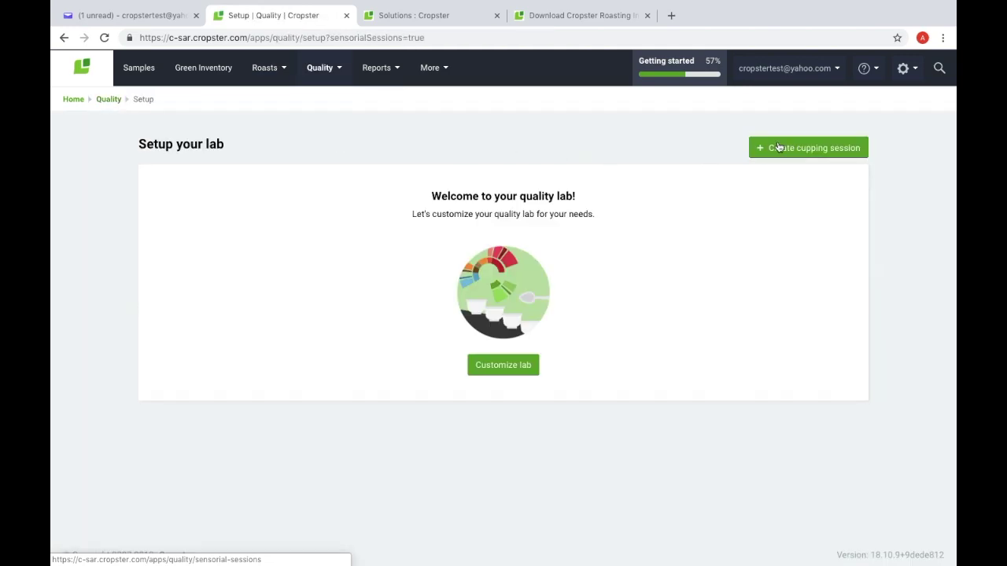
click(817, 148)
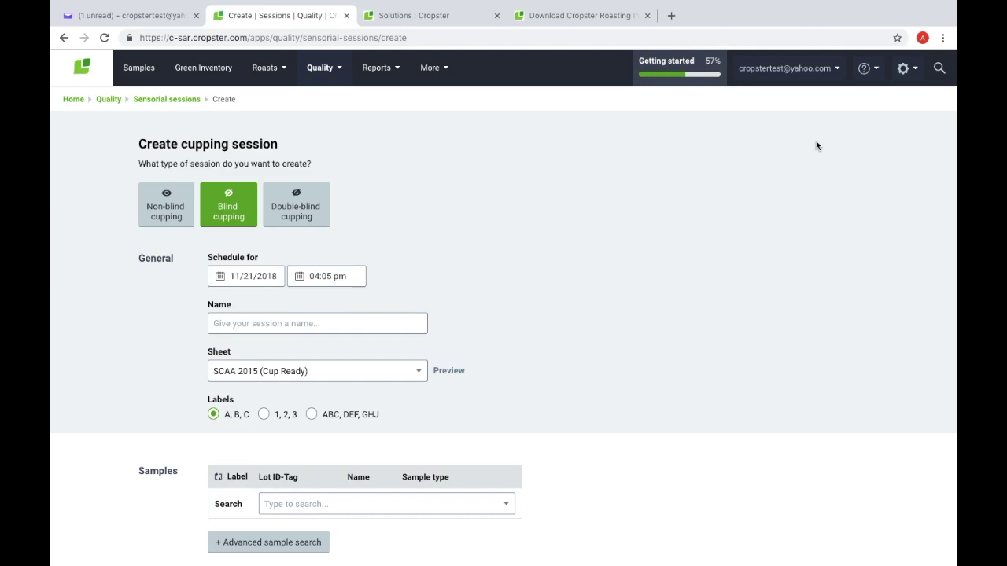
click(382, 323)
text(WAlnut)
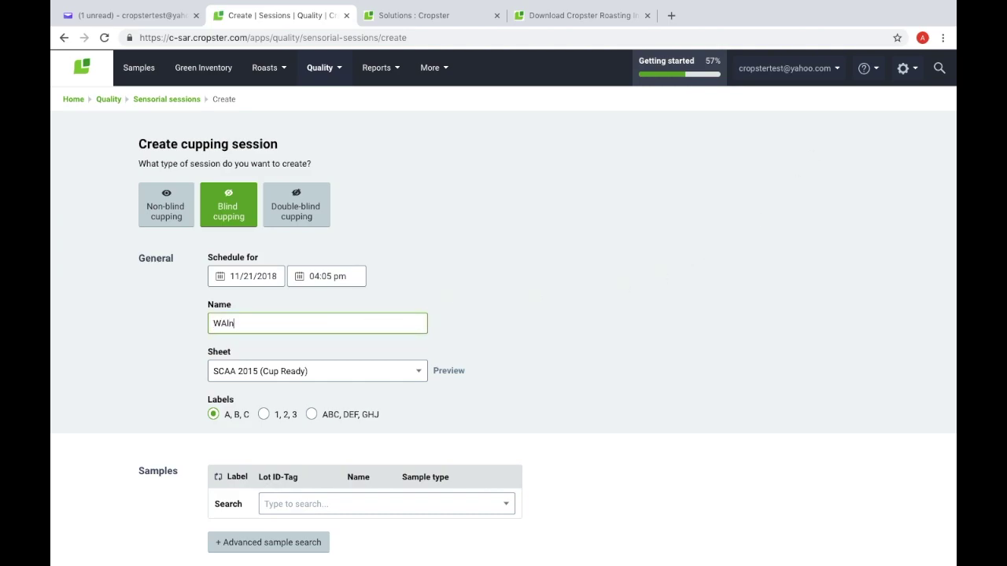
key(BackSpace)
key(BackSpace)
key(BackSpace)
key(BackSpace)
key(BackSpace)
text(alnut Brazil)
Add PR-0001 Walnut Brazil twice and PR-0002 Blue Mountain as samples A, B, C.
scroll(503, 306, down, 1)
click(337, 419)
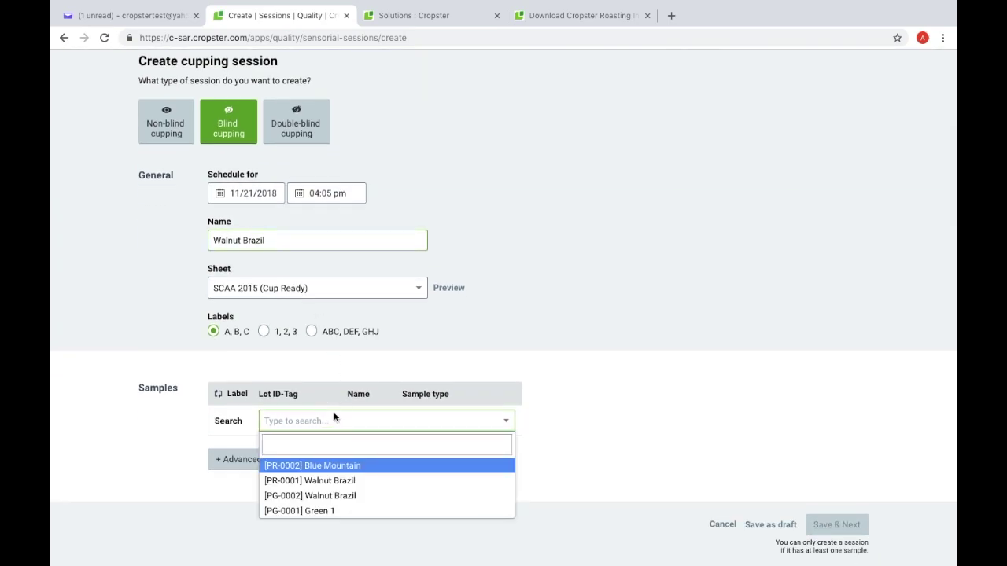
click(339, 478)
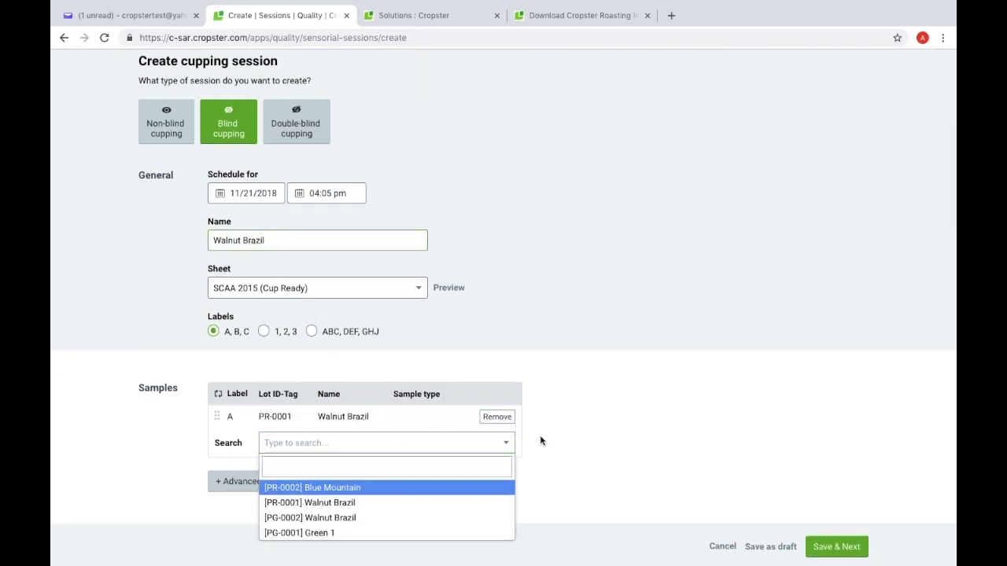
click(460, 502)
click(441, 512)
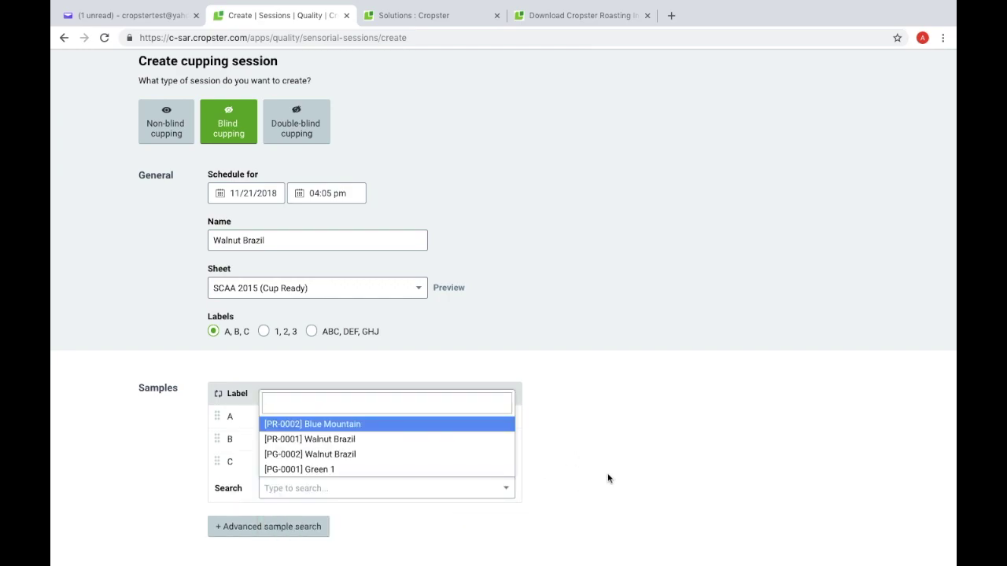
Save the cupping session and finish its setup.
scroll(607, 476, down, 2)
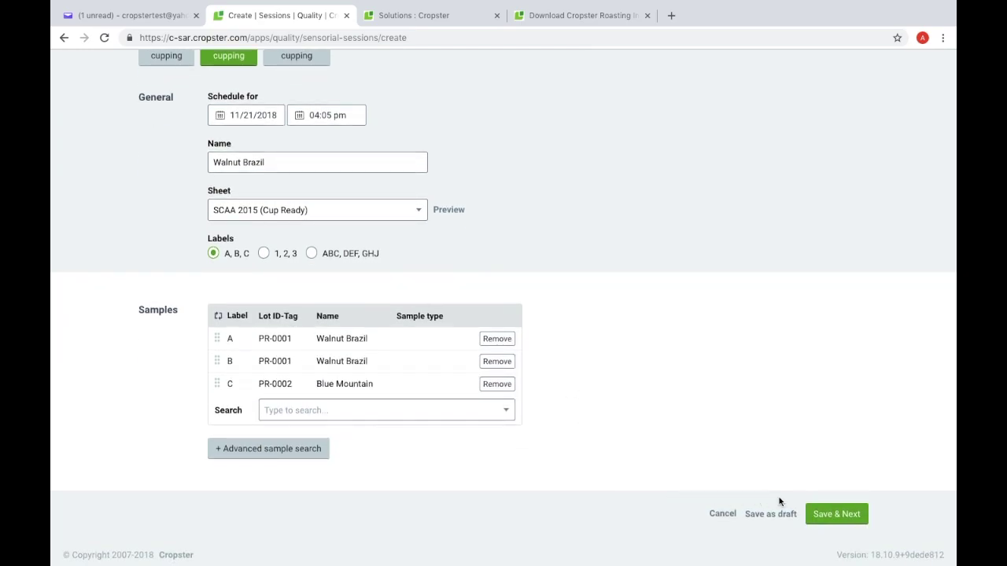
click(825, 515)
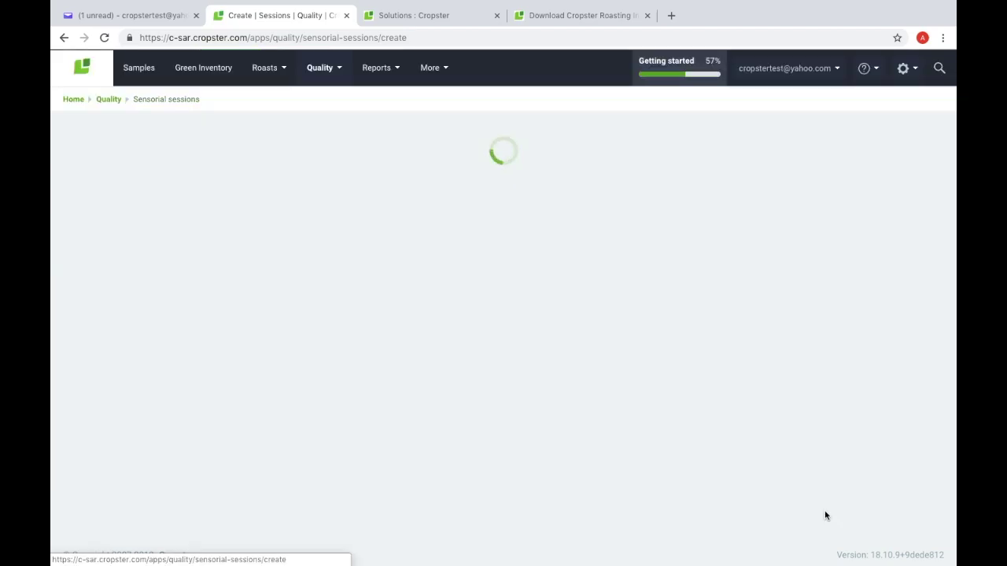
scroll(824, 515, down, 4)
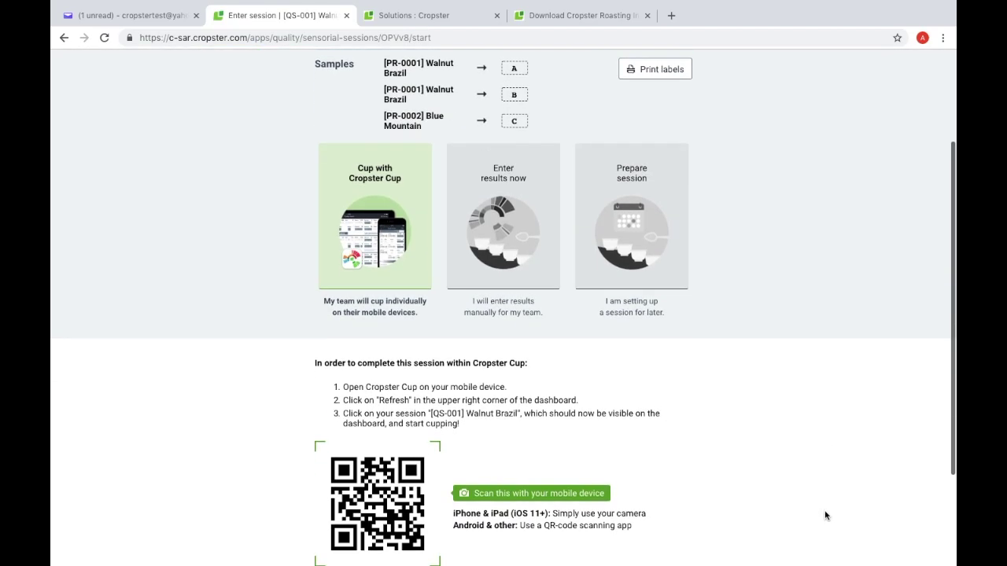
click(675, 503)
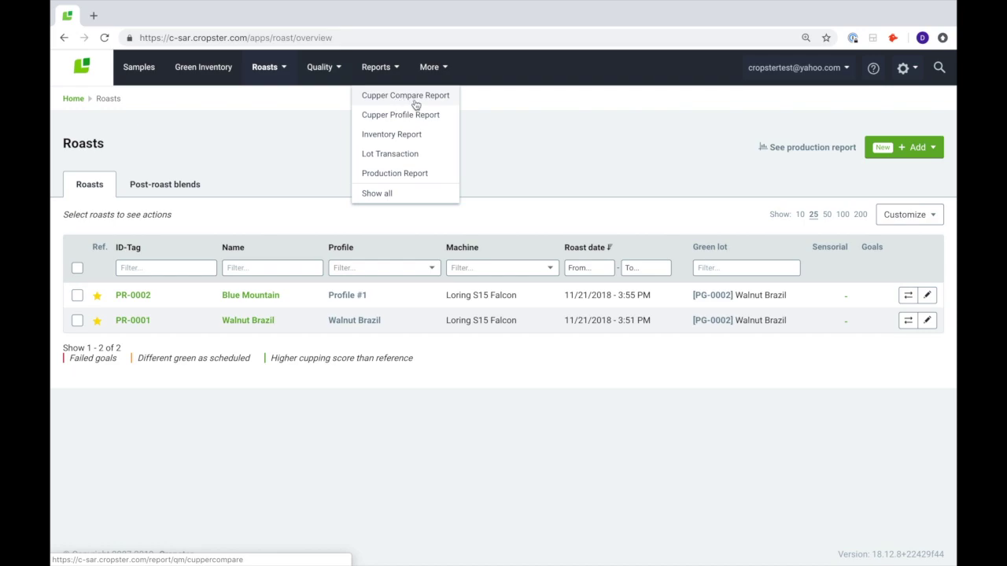
Open the Cropster Helpdesk side panel from the Help (?) menu.
click(874, 70)
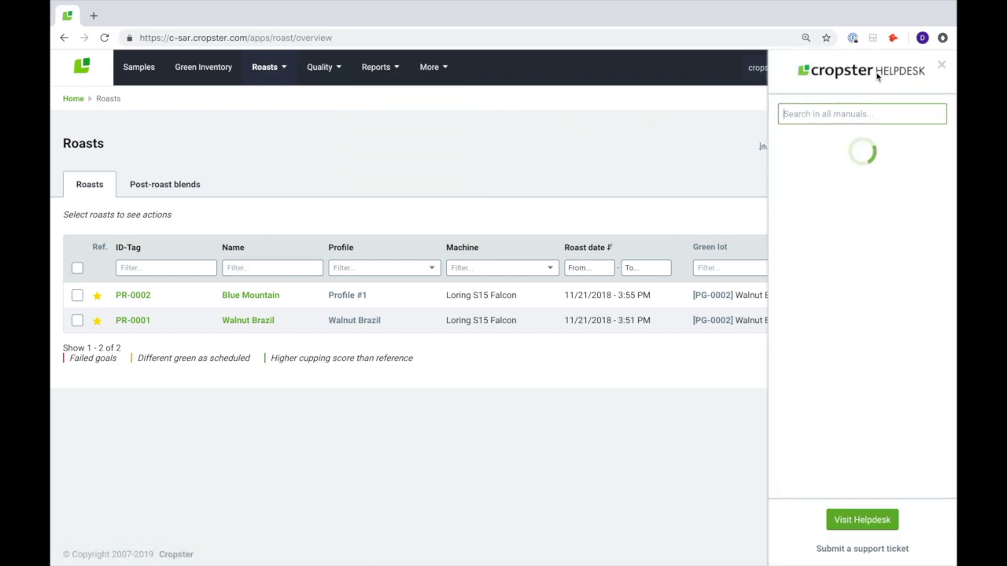